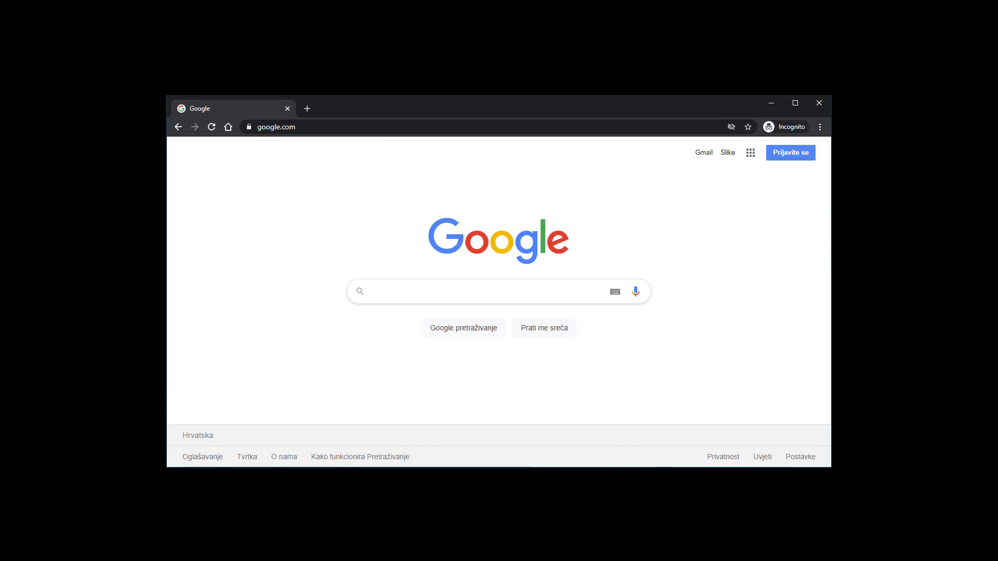
pyautogui.write('metatr')
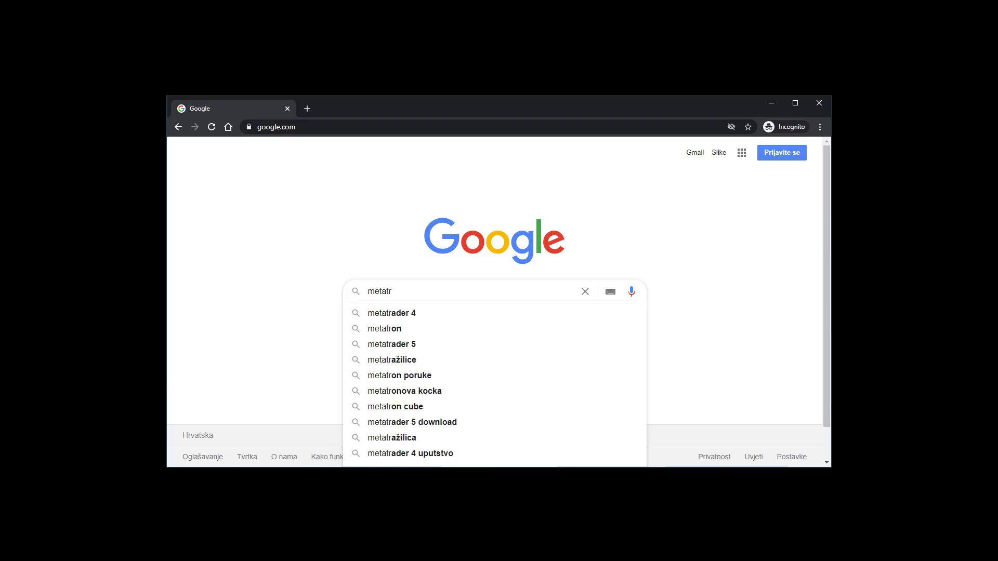
pyautogui.write('ader 4')
# Search Google for 'metatrader 4' and open the official metatrader4.com result.
pyautogui.press('Return')
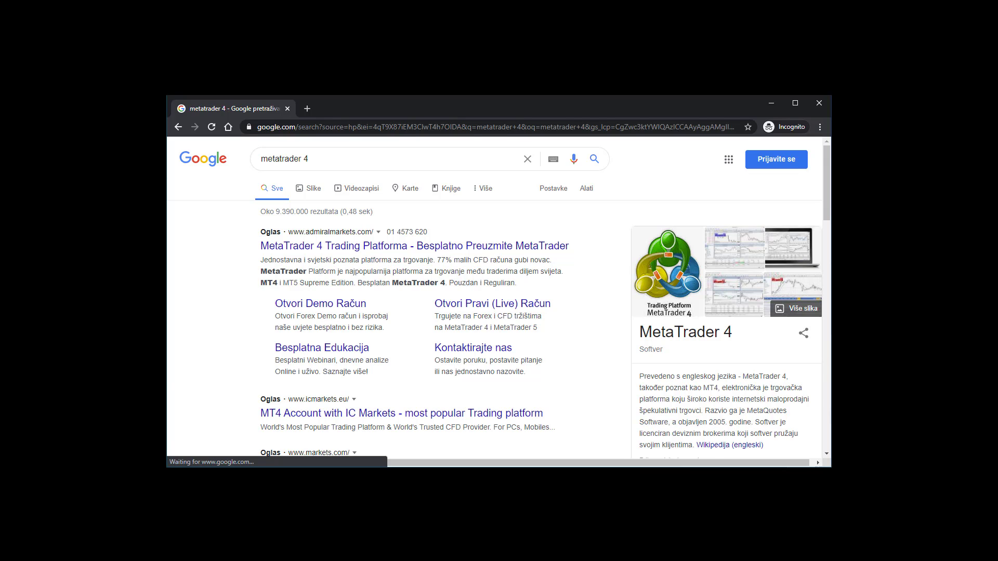
pyautogui.scroll(-3, 499, 312)
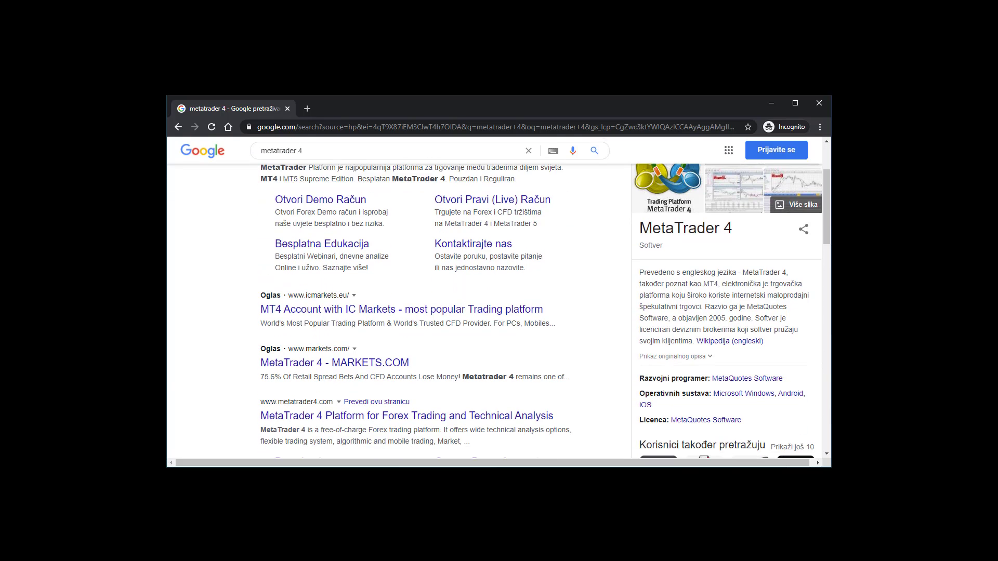
pyautogui.scroll(-2, 500, 312)
pyautogui.scroll(-3, 499, 313)
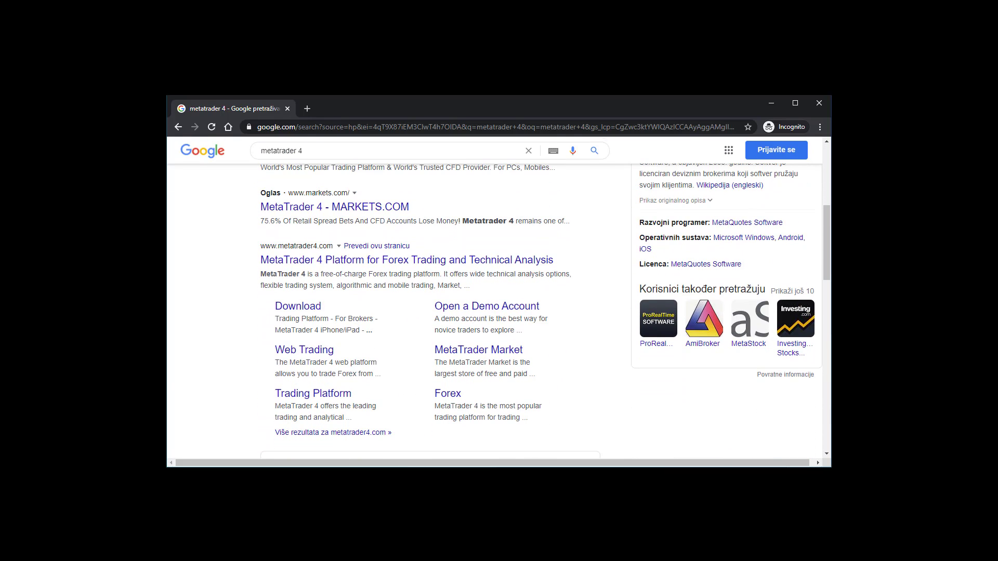
pyautogui.click(405, 260)
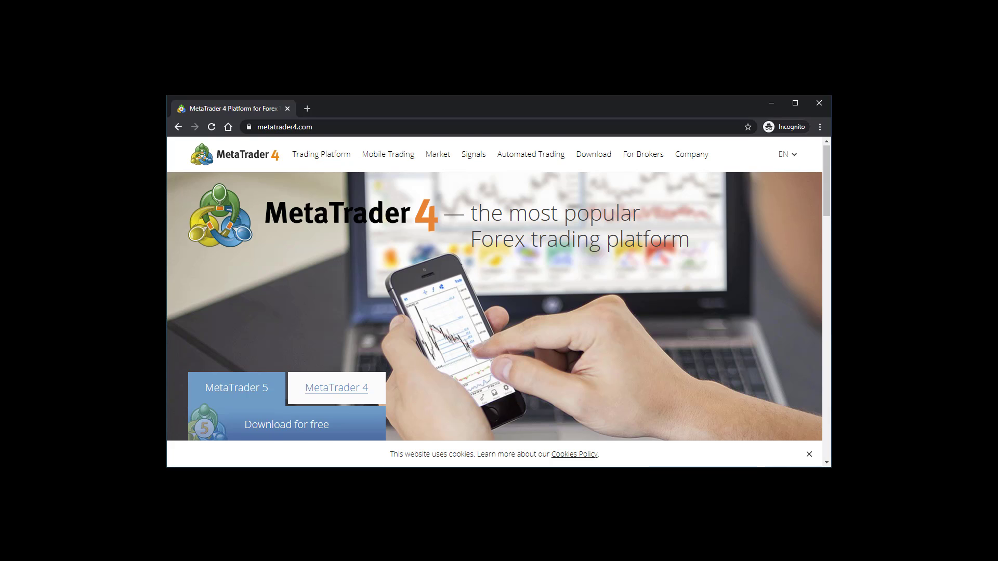
pyautogui.scroll(-4, 500, 313)
pyautogui.scroll(-8, 500, 312)
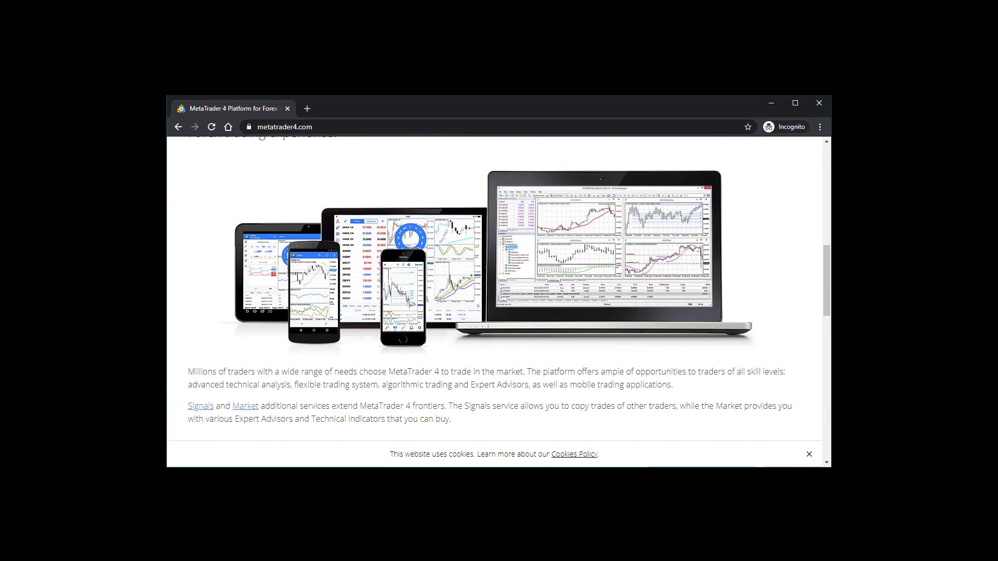
pyautogui.scroll(-2, 500, 313)
pyautogui.scroll(-2, 499, 312)
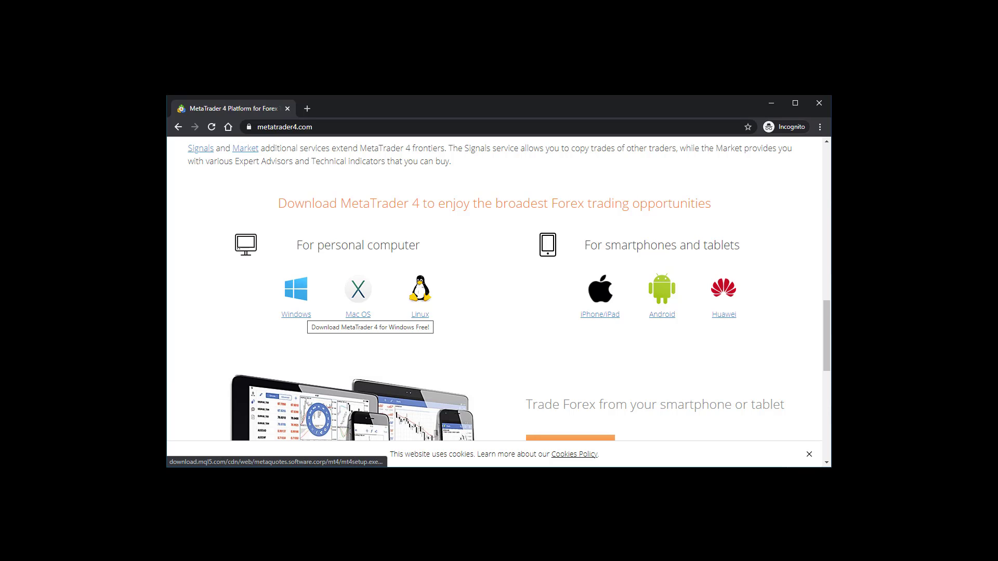
# Download the Windows installer mt4setup.exe from metatrader4.com.
pyautogui.click(297, 297)
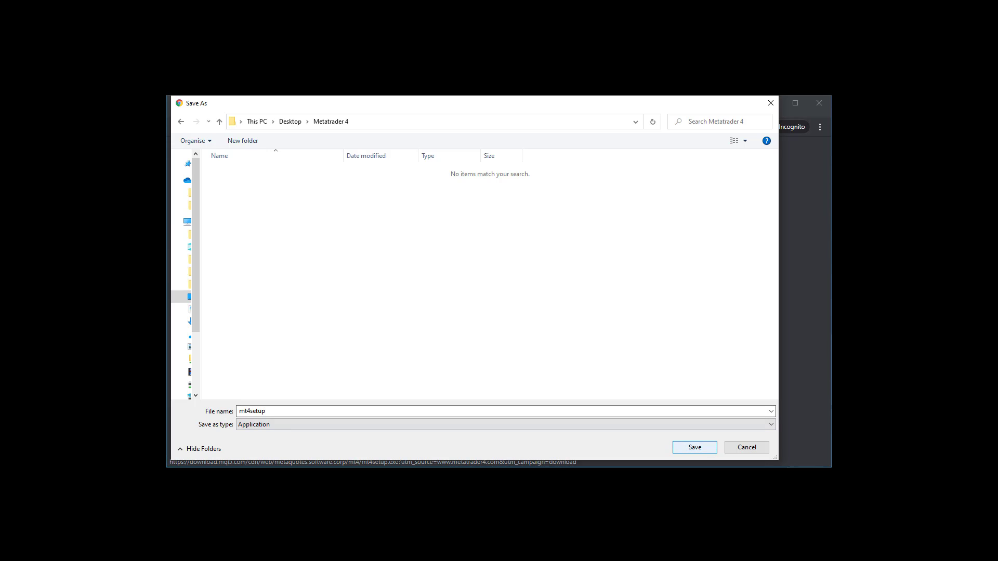
pyautogui.press('Return')
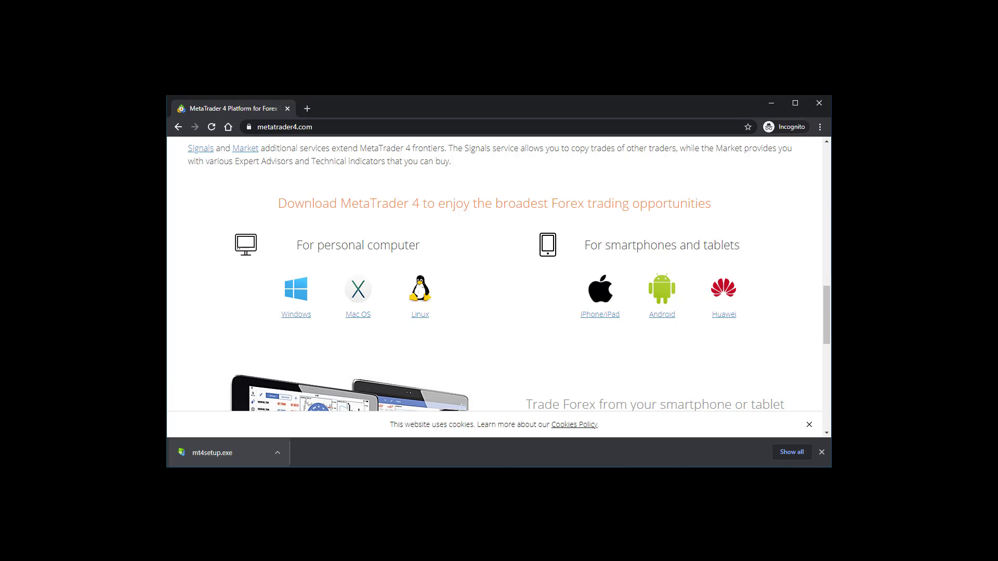
# Run mt4setup.exe, accept the license, and let MetaTrader 4 install and launch.
pyautogui.click(213, 452)
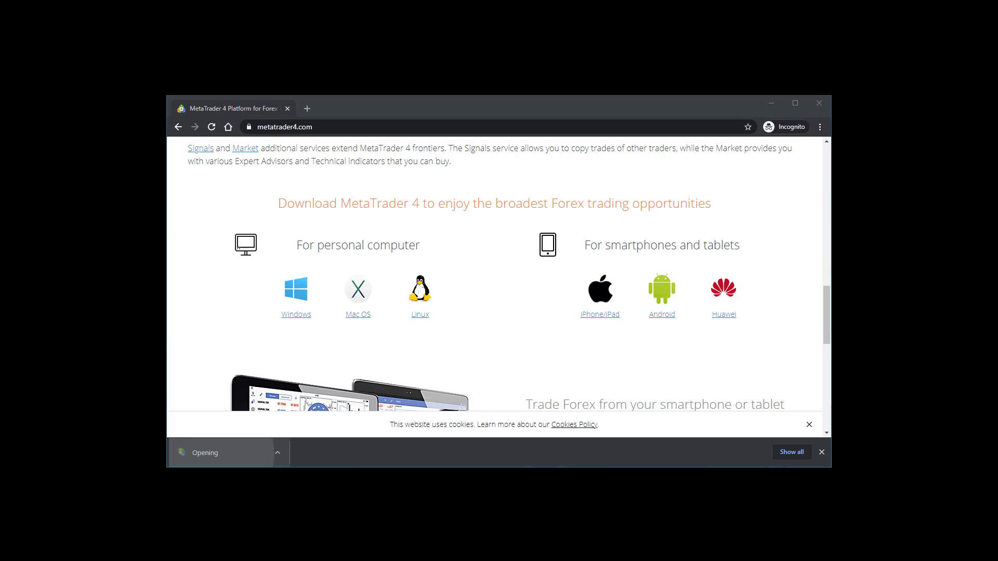
pyautogui.click(532, 400)
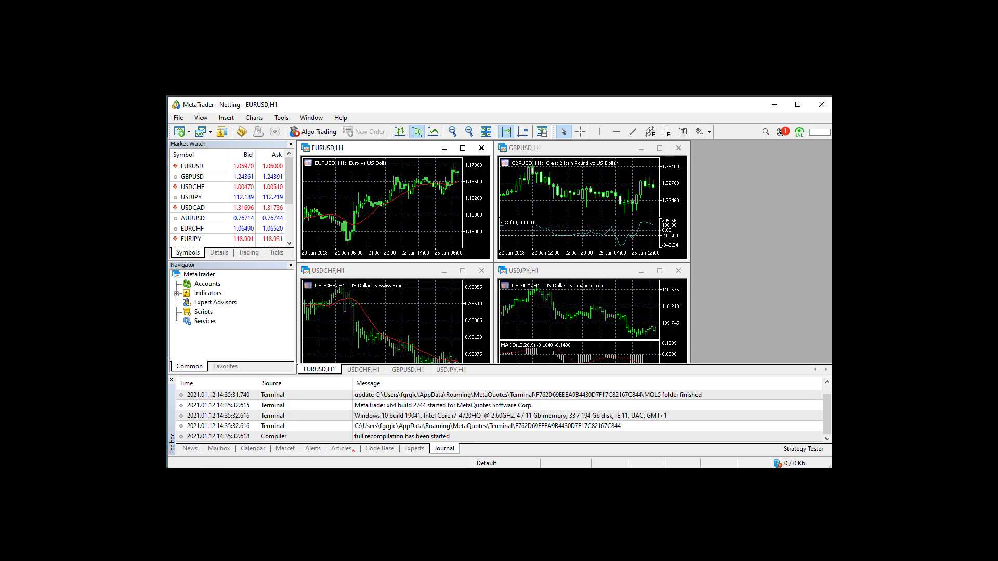
# Switch the Toolbox panel from the startup journal to the News list.
pyautogui.click(190, 448)
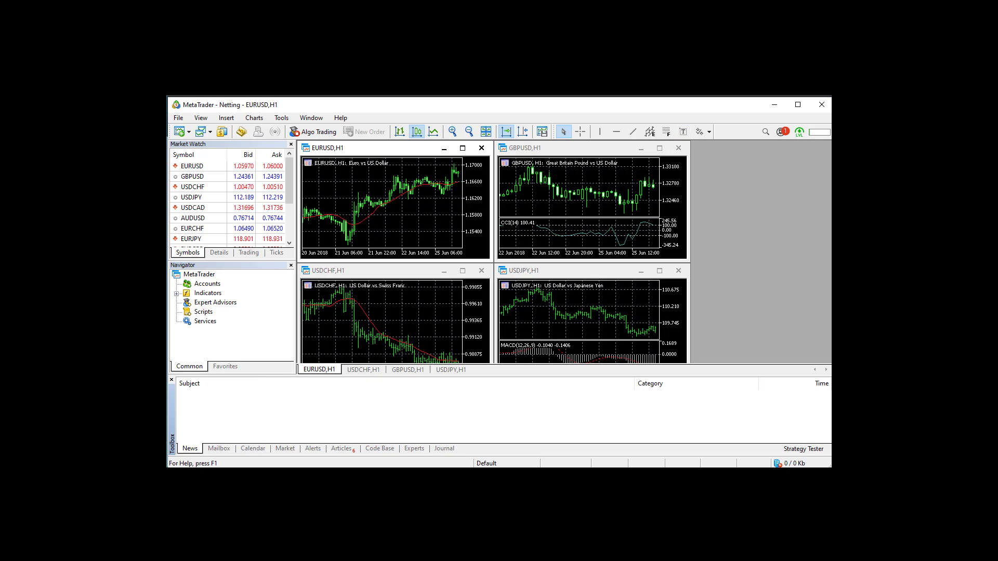